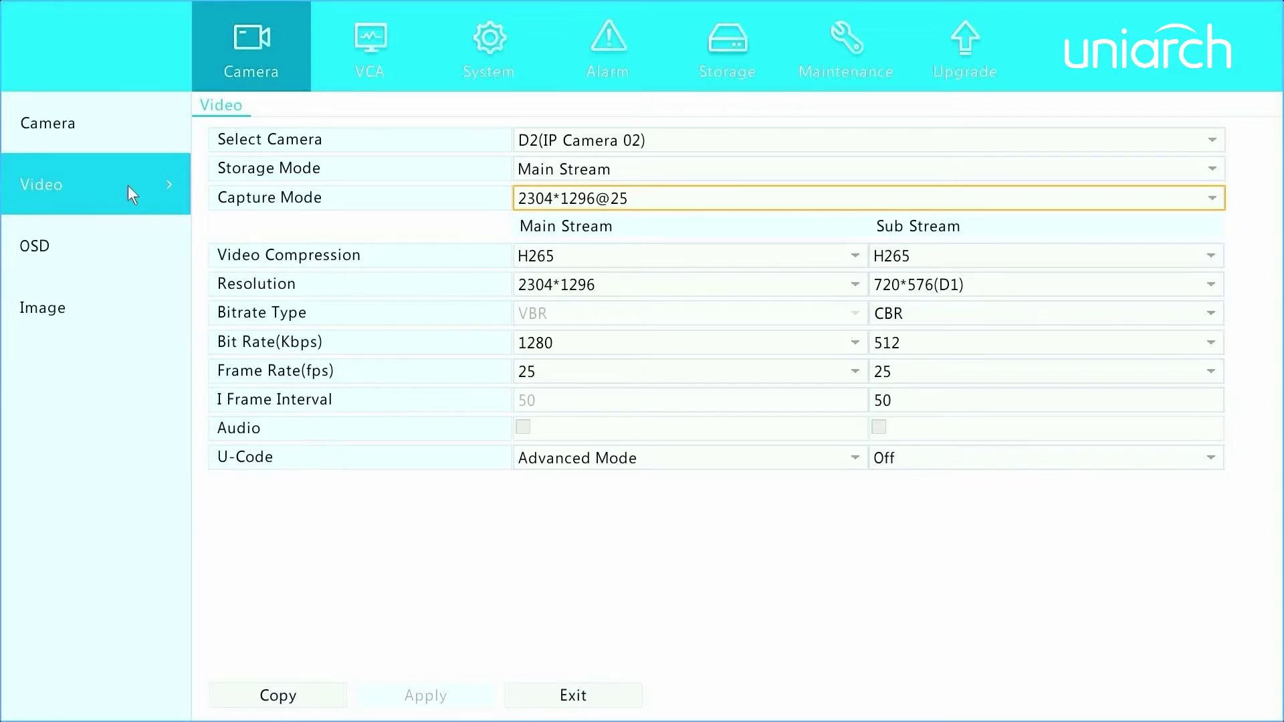
In the OSD settings for camera D2, choose the dd/MM/yyyy date format and the HH:mm:ss time format
{"action": "left_click", "coordinate": [118, 250]}
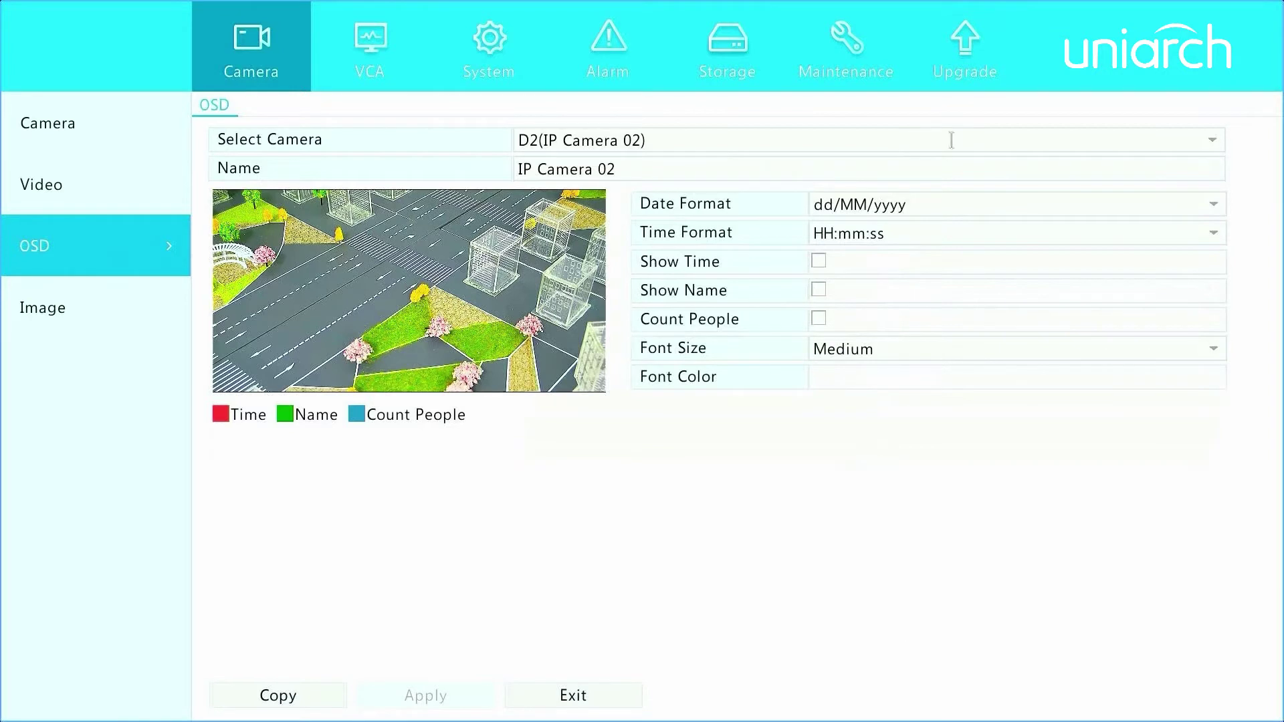
{"action": "left_click", "coordinate": [1201, 139]}
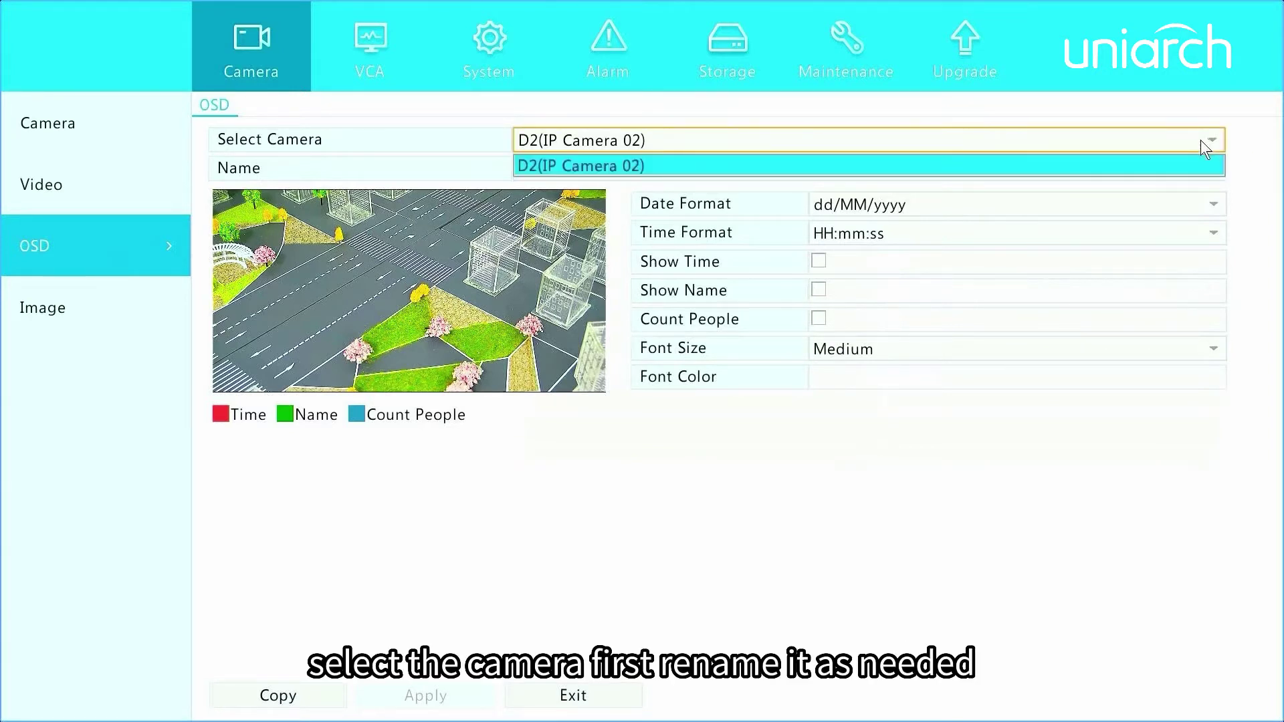
{"action": "left_click", "coordinate": [1181, 164]}
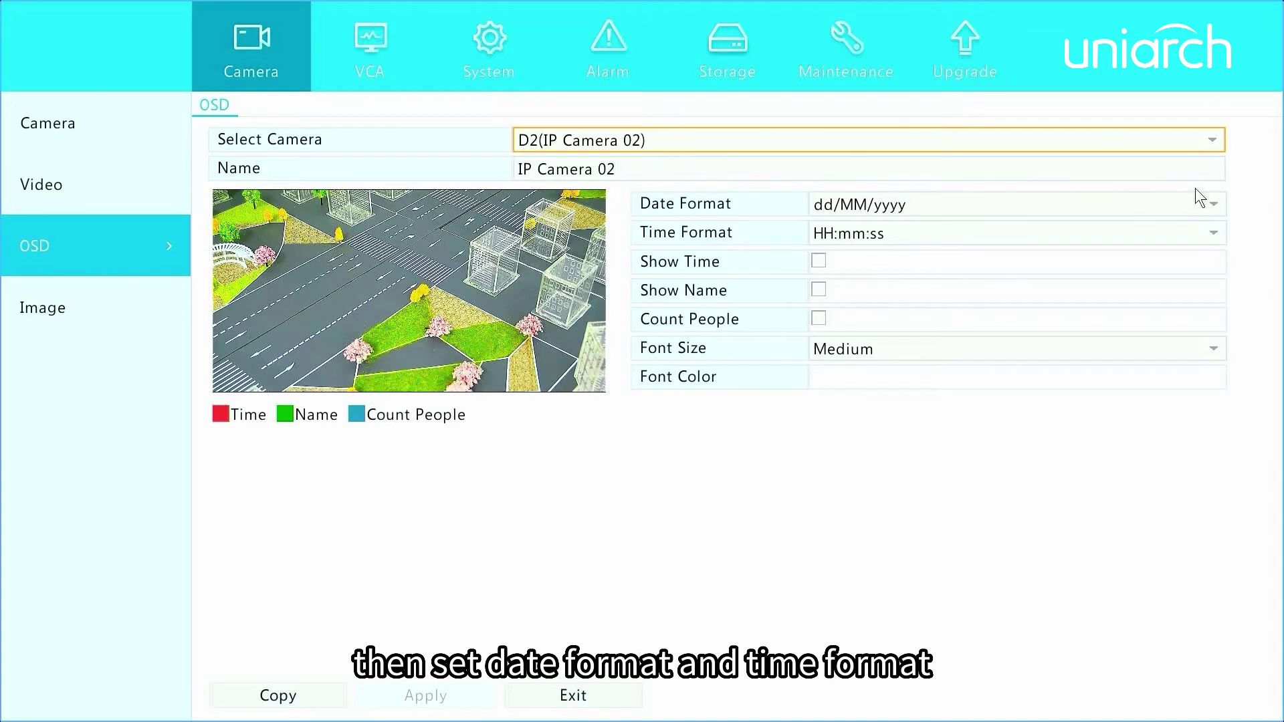
{"action": "left_click", "coordinate": [1215, 205]}
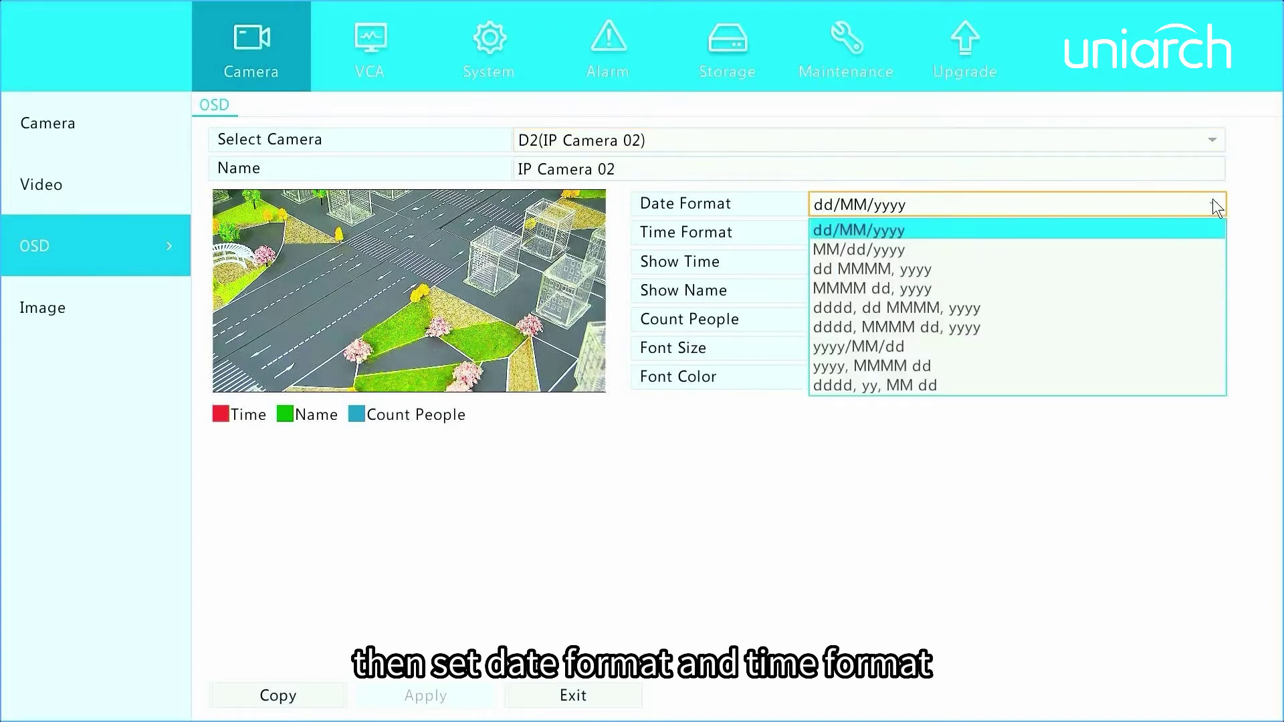
{"action": "left_click", "coordinate": [1181, 235]}
{"action": "left_click", "coordinate": [1205, 232]}
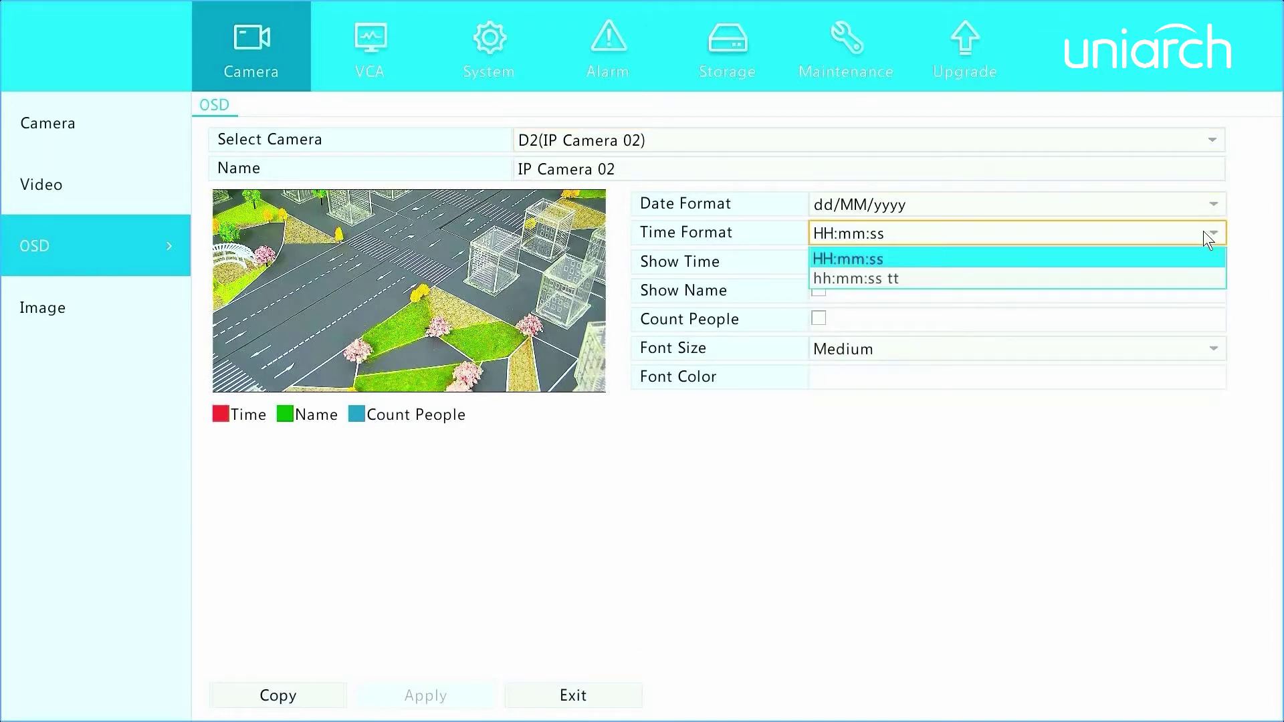
{"action": "left_click", "coordinate": [1153, 258]}
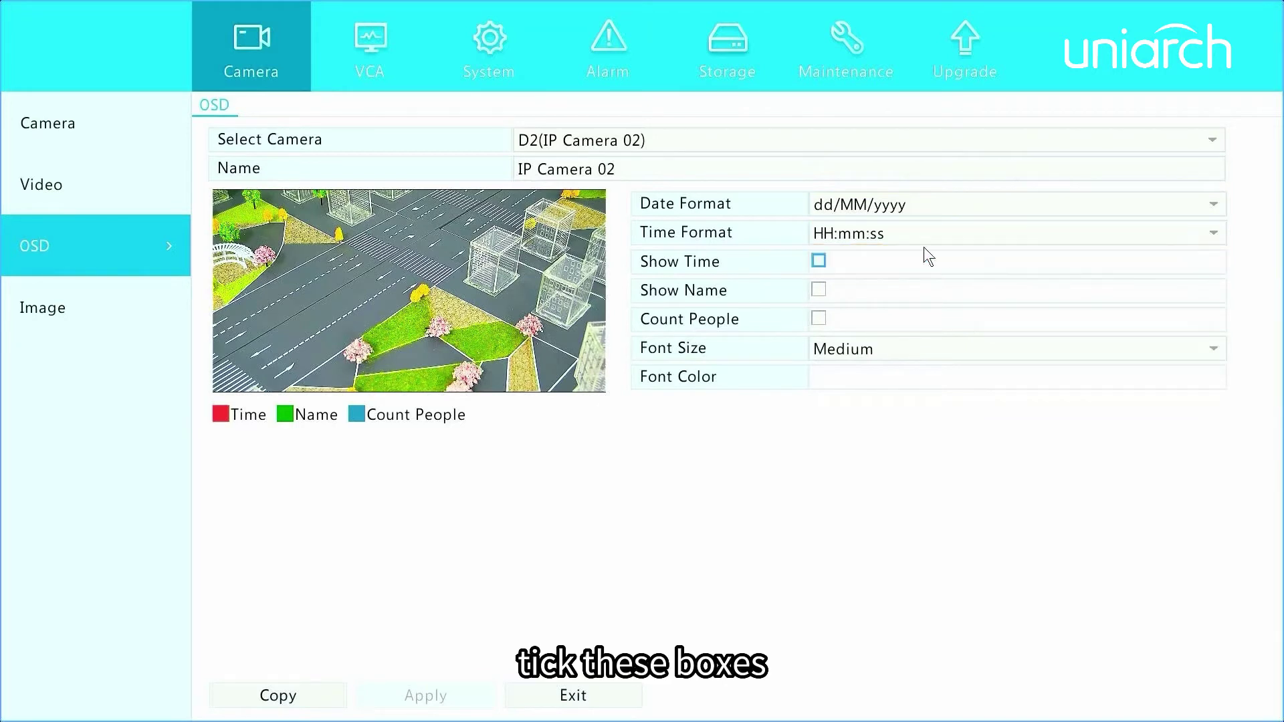
Show the time and camera name on the image in a Large red font and apply the OSD settings
{"action": "left_click", "coordinate": [819, 261]}
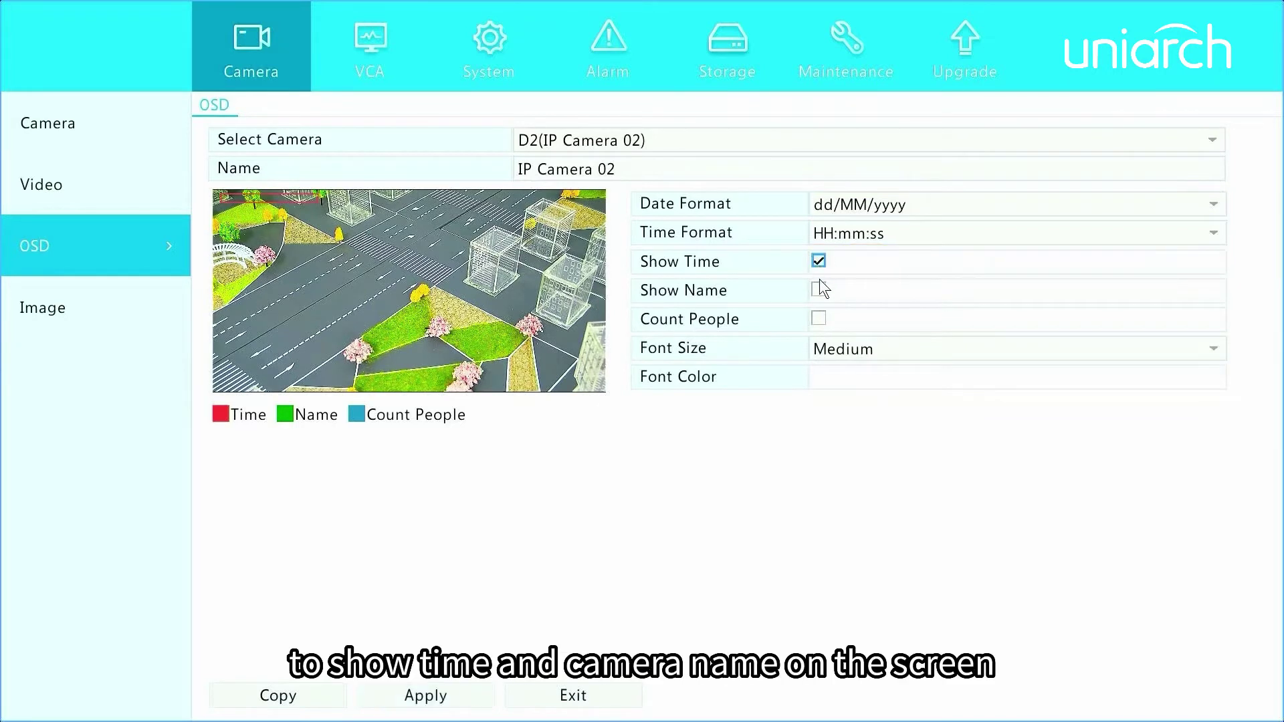
{"action": "left_click", "coordinate": [819, 291]}
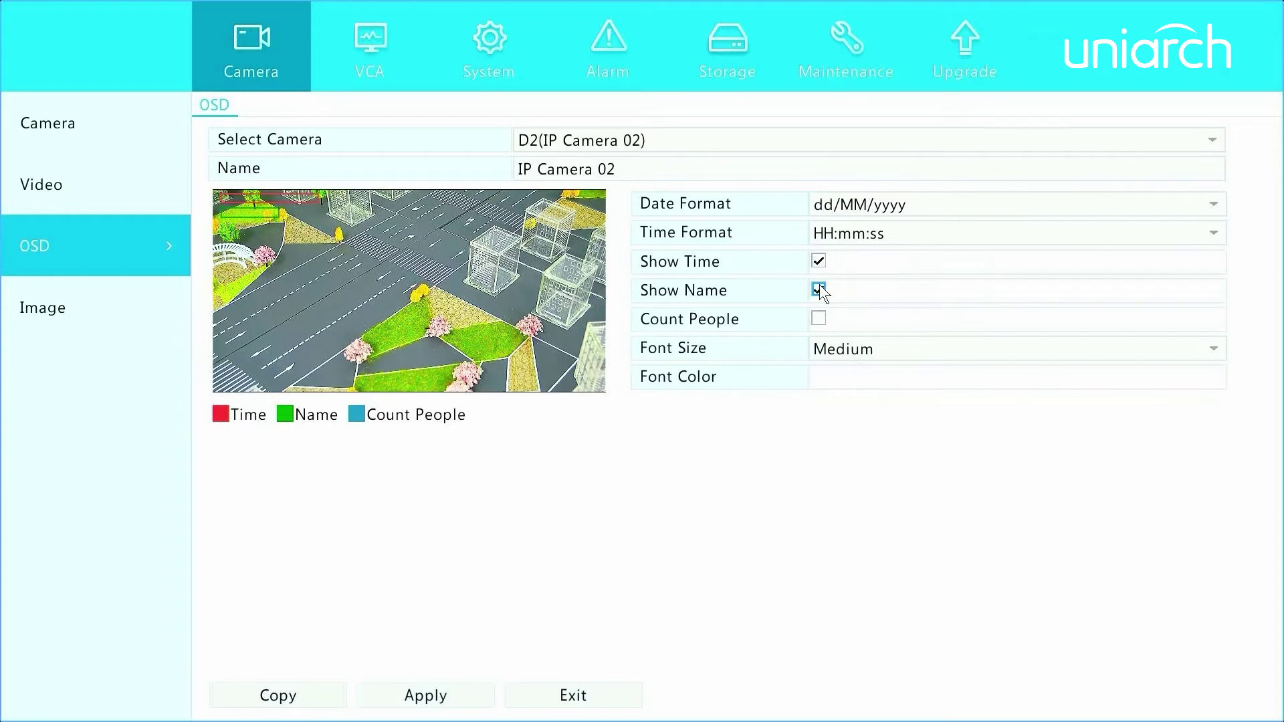
{"action": "left_click", "coordinate": [1189, 348]}
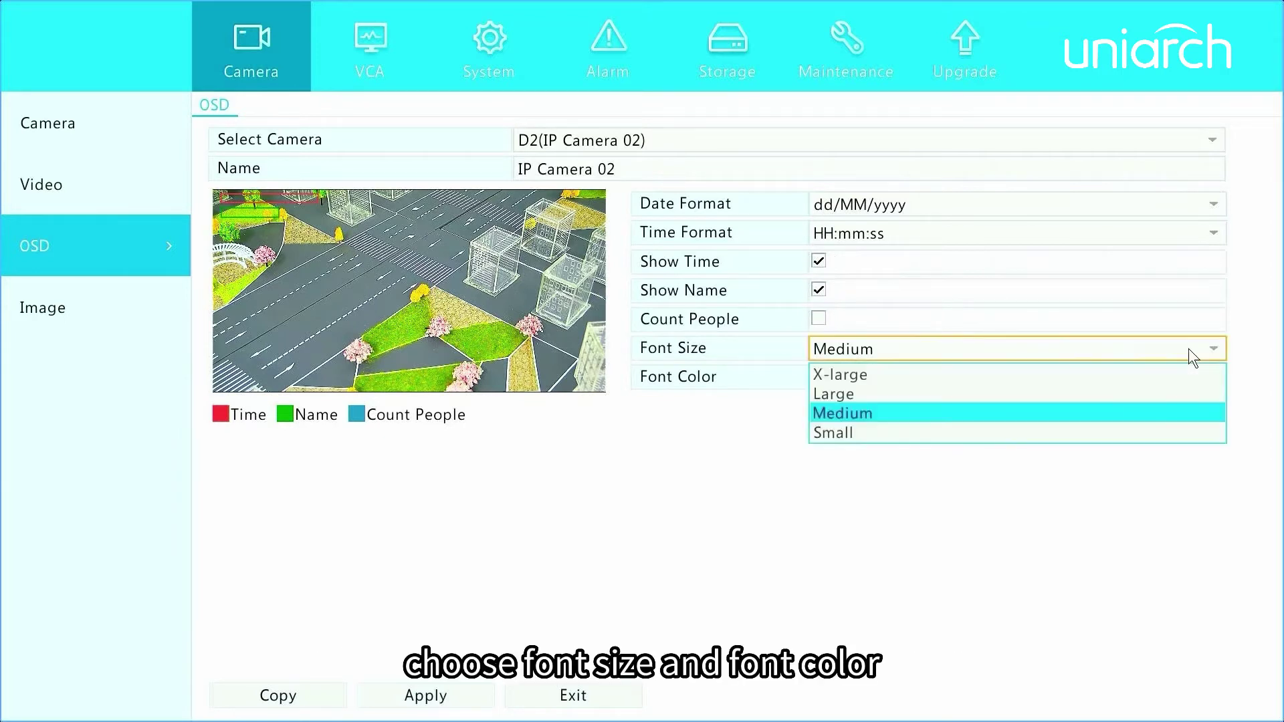
{"action": "left_click", "coordinate": [1033, 399]}
{"action": "left_click", "coordinate": [1036, 378]}
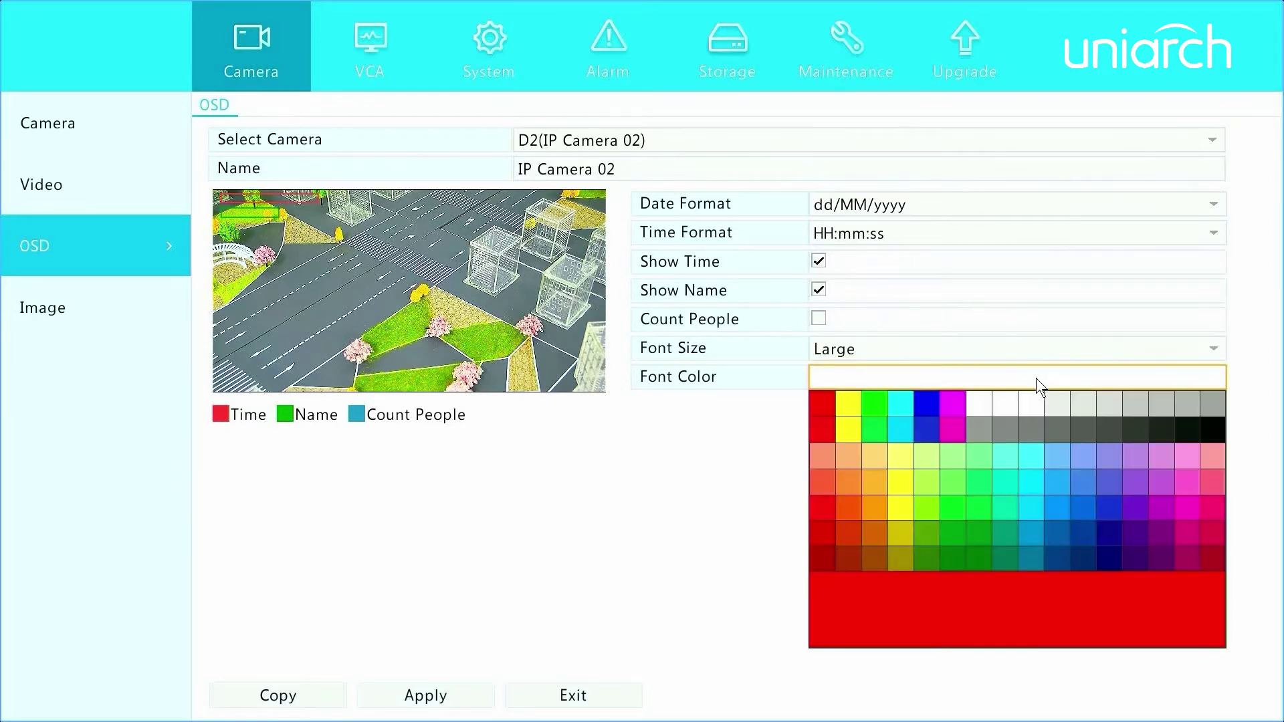
{"action": "left_click", "coordinate": [821, 404]}
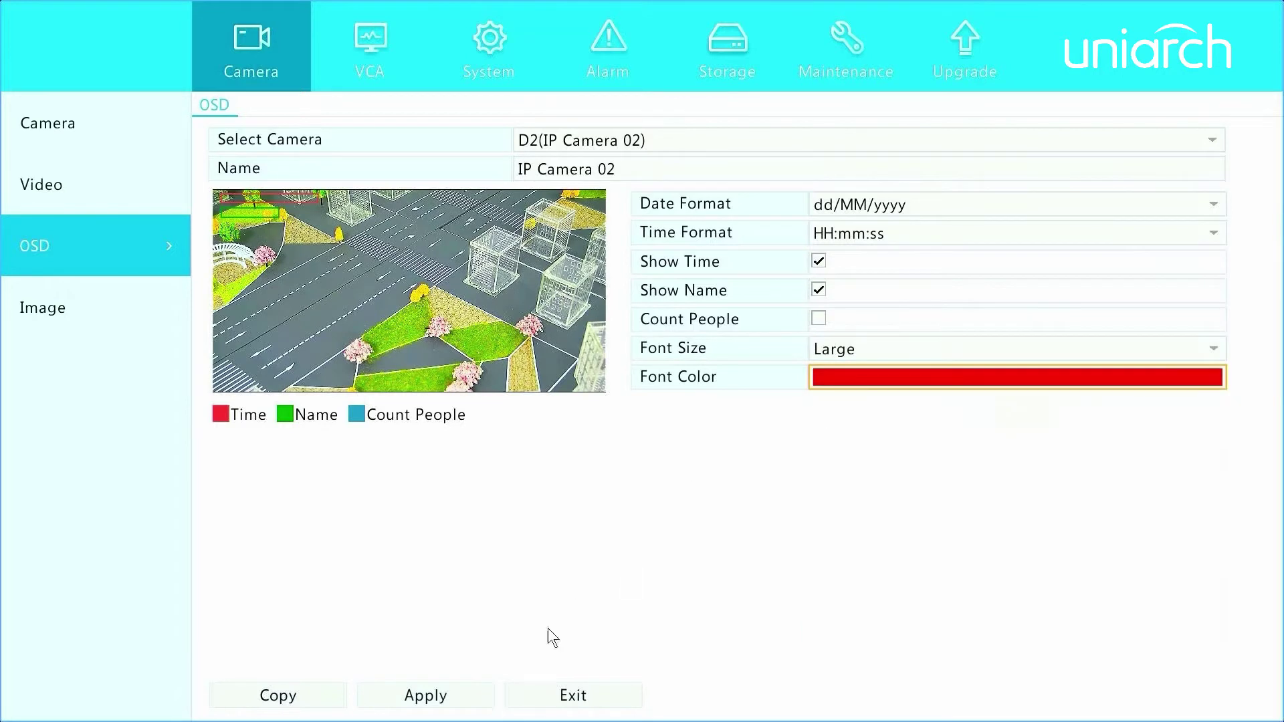
{"action": "left_click", "coordinate": [487, 693]}
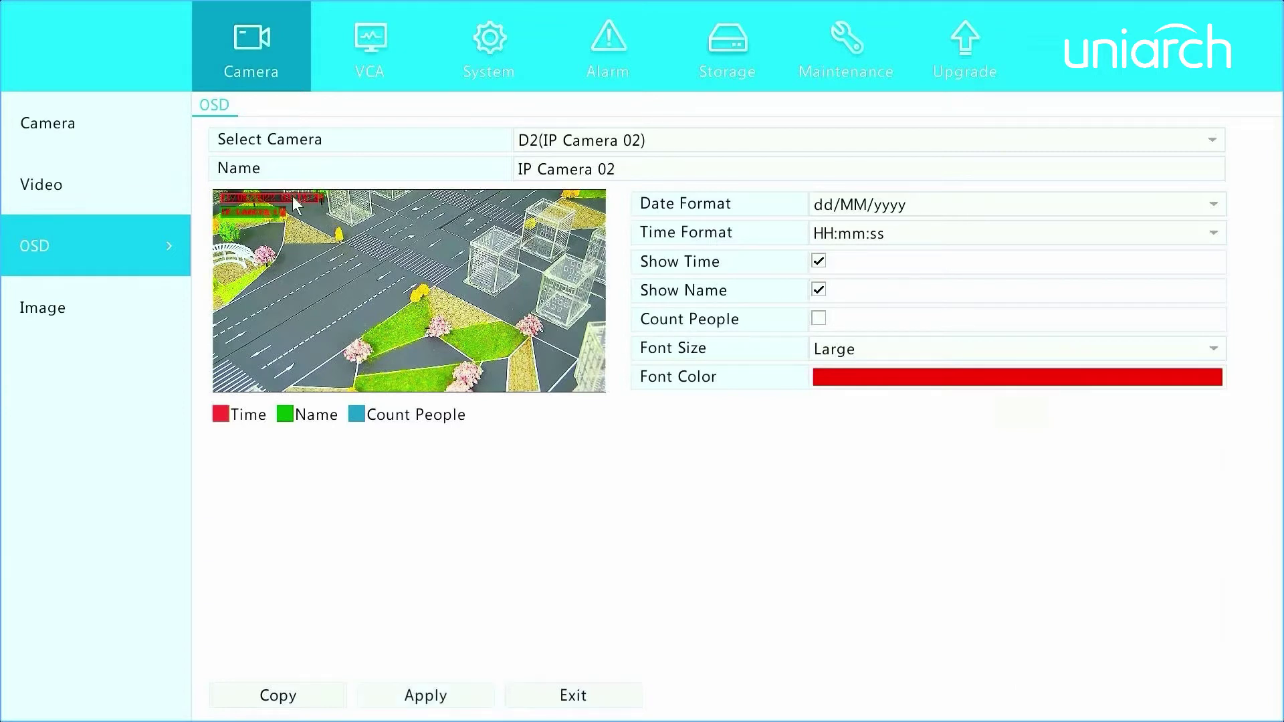
Move the time overlay from the preview's upper corner to just above the image centre and apply the new position
{"action": "left_click_drag", "start_coordinate": [292, 195], "coordinate": [411, 248]}
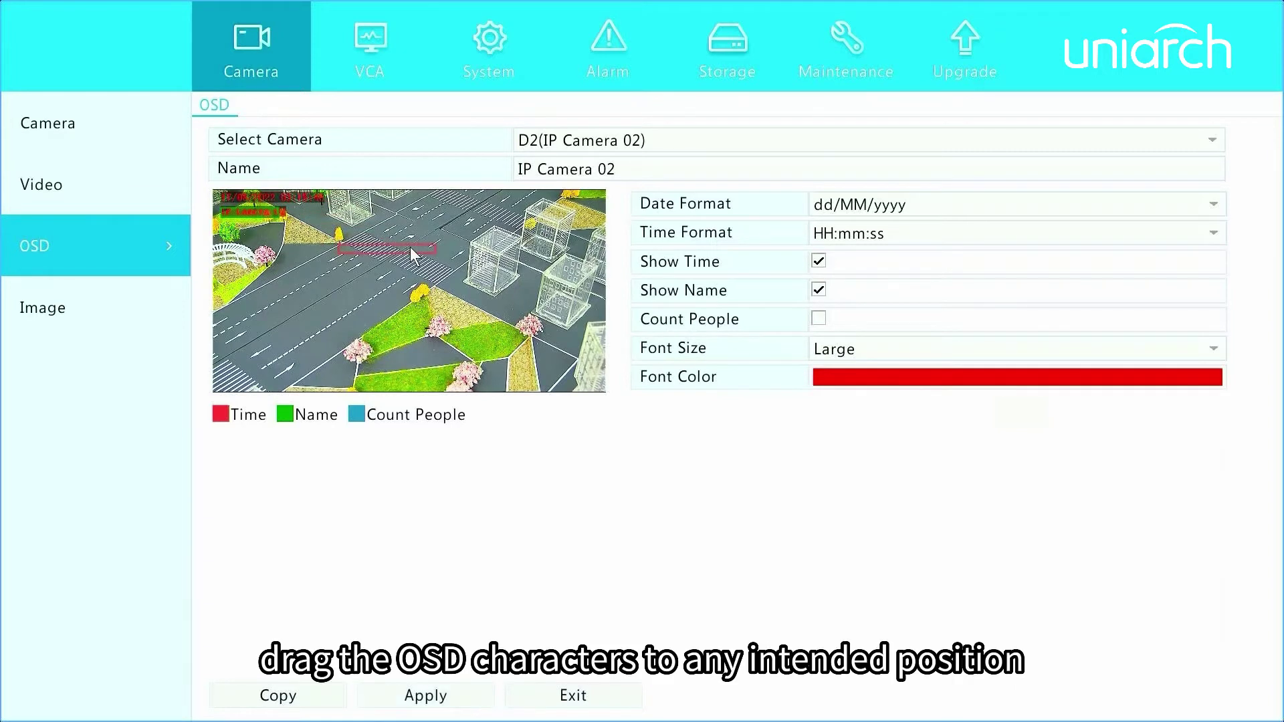
{"action": "left_click", "coordinate": [396, 696]}
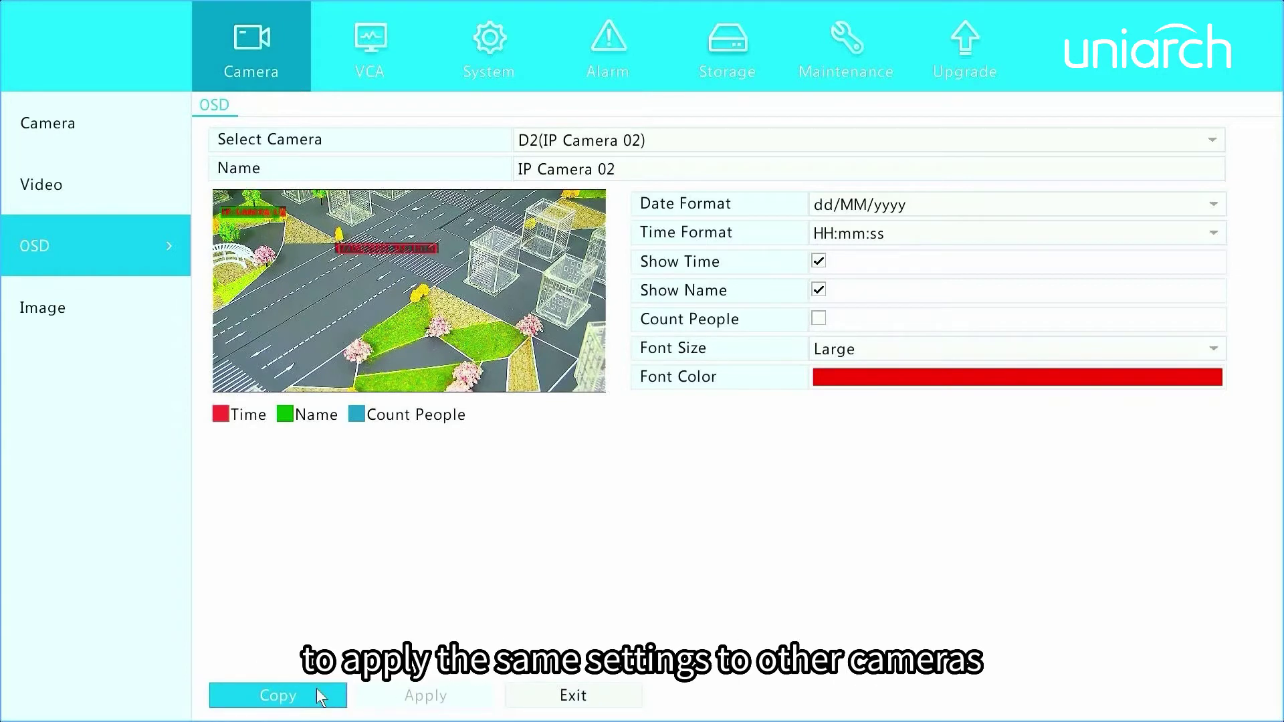
Open the image settings for camera D2 and review the available image scene presets without changing the scene
{"action": "left_click", "coordinate": [159, 296]}
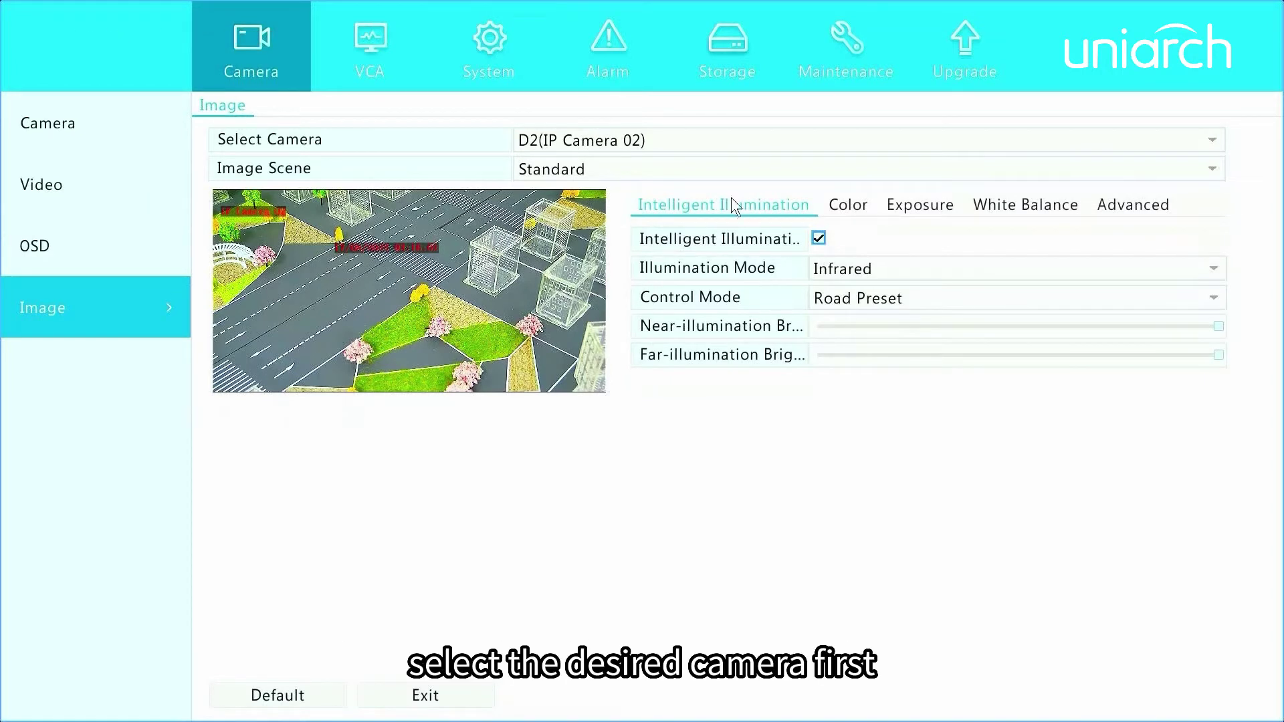
{"action": "left_click", "coordinate": [1211, 146]}
{"action": "left_click", "coordinate": [1197, 164]}
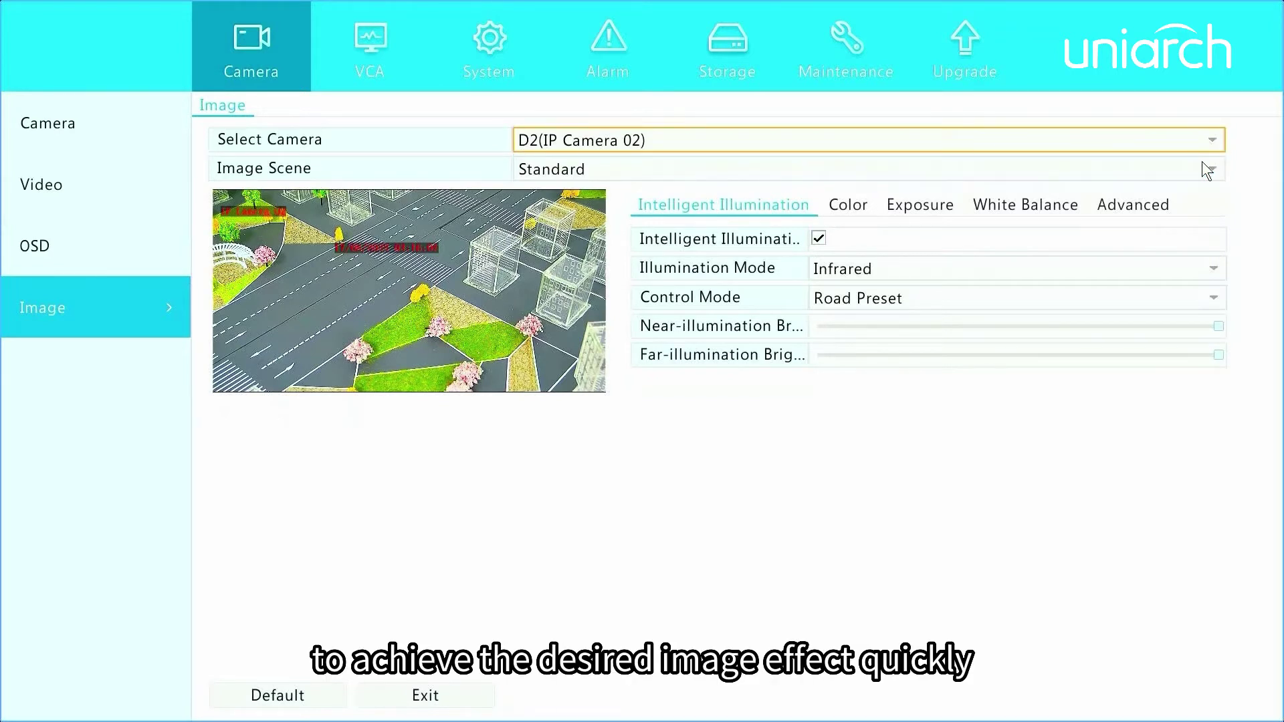
{"action": "left_click", "coordinate": [1203, 162]}
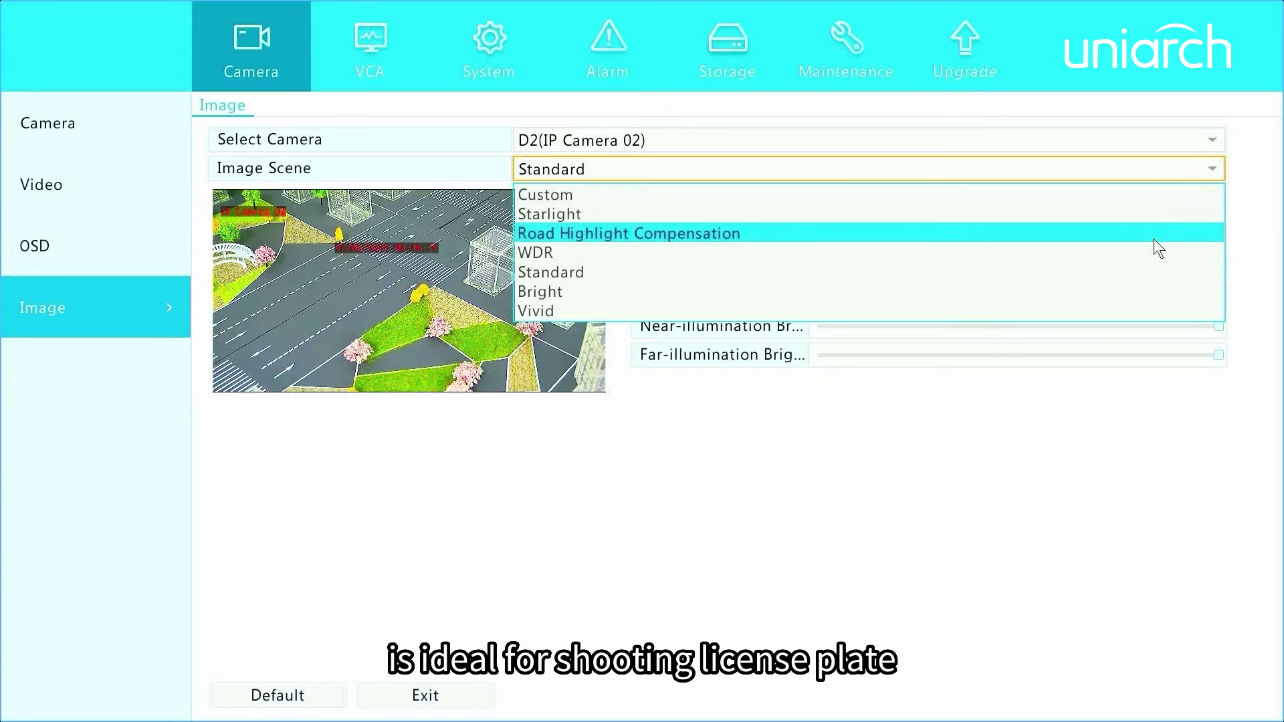
{"action": "left_click", "coordinate": [1238, 235]}
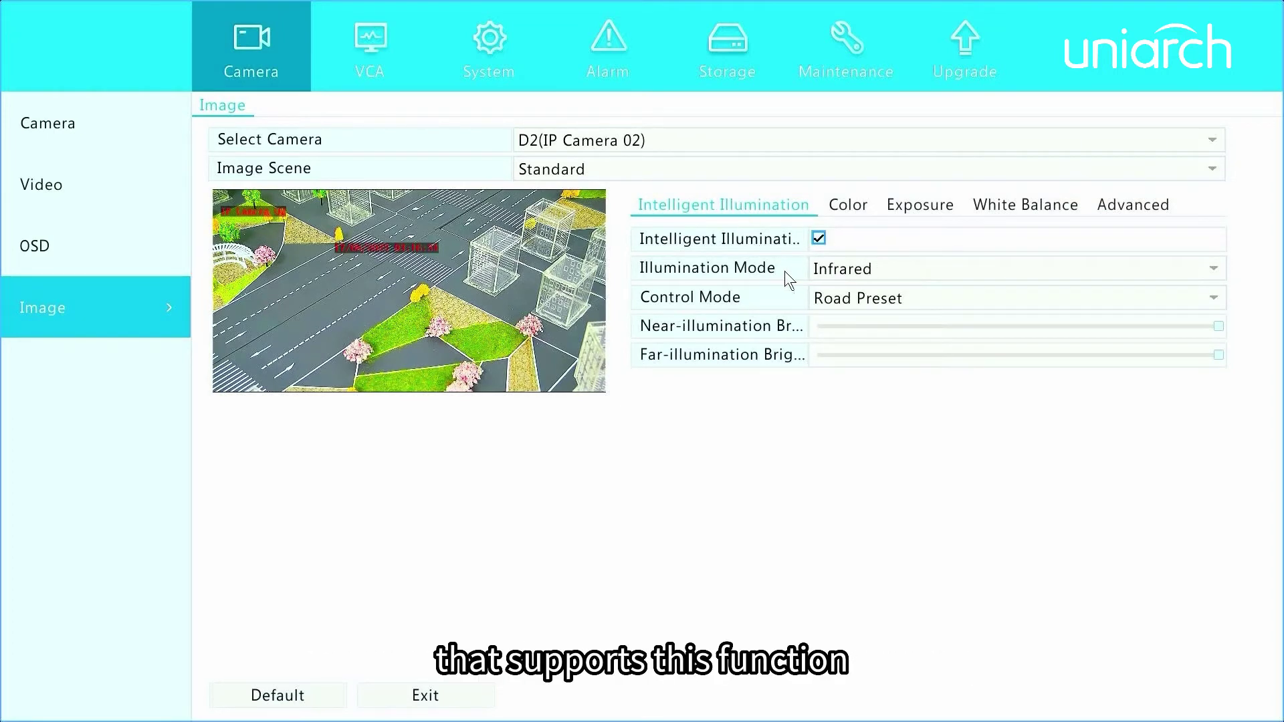
Set the intelligent illumination control mode to Manual and view the color settings
{"action": "left_click", "coordinate": [1214, 301]}
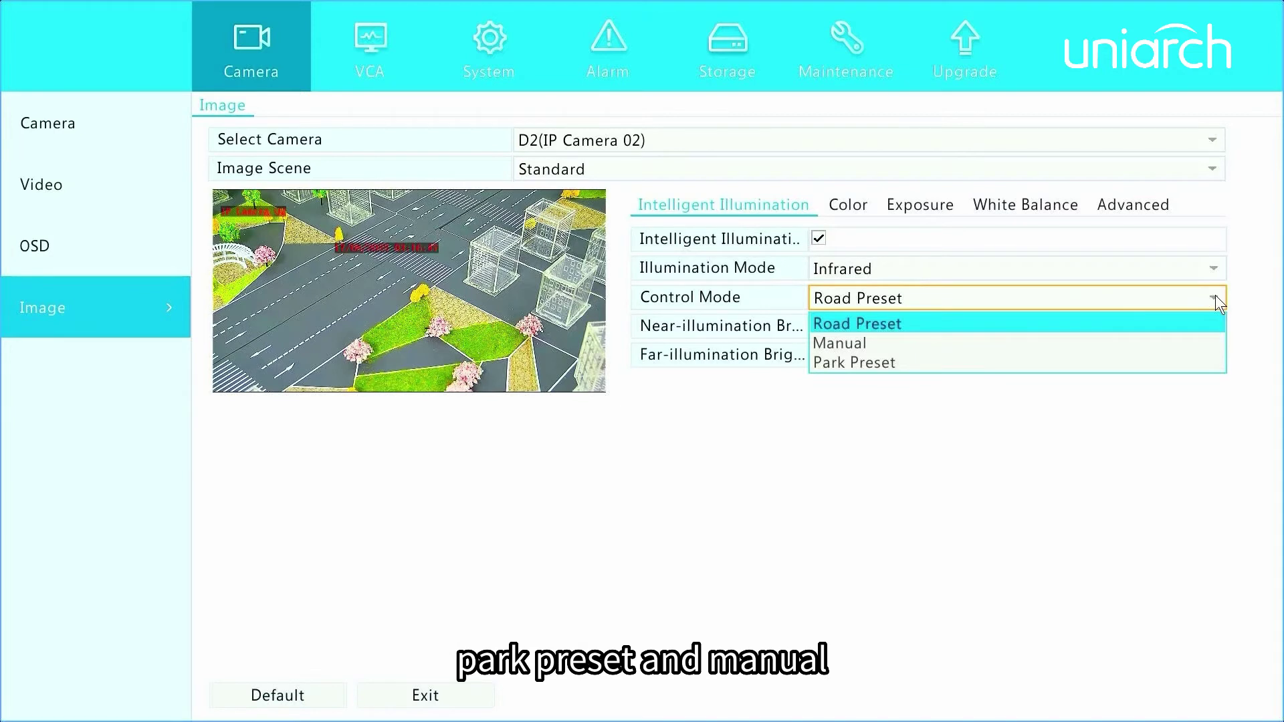
{"action": "left_click", "coordinate": [1185, 340]}
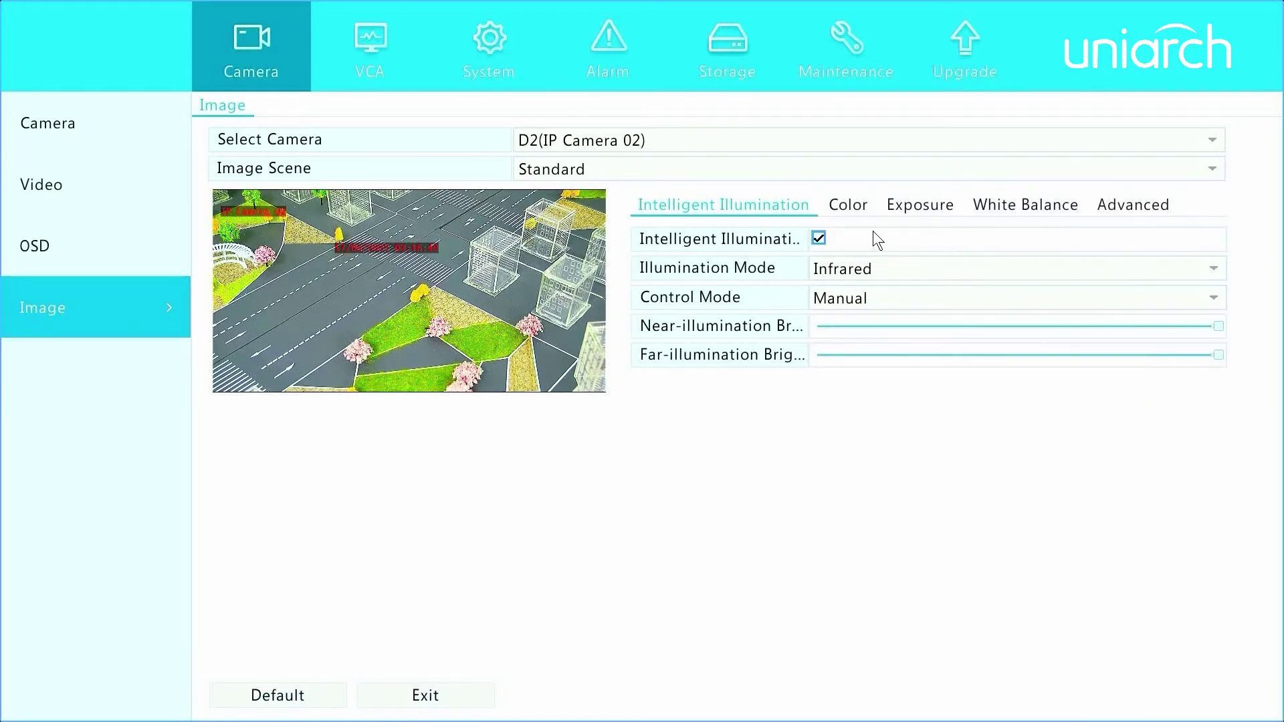
{"action": "left_click", "coordinate": [852, 213]}
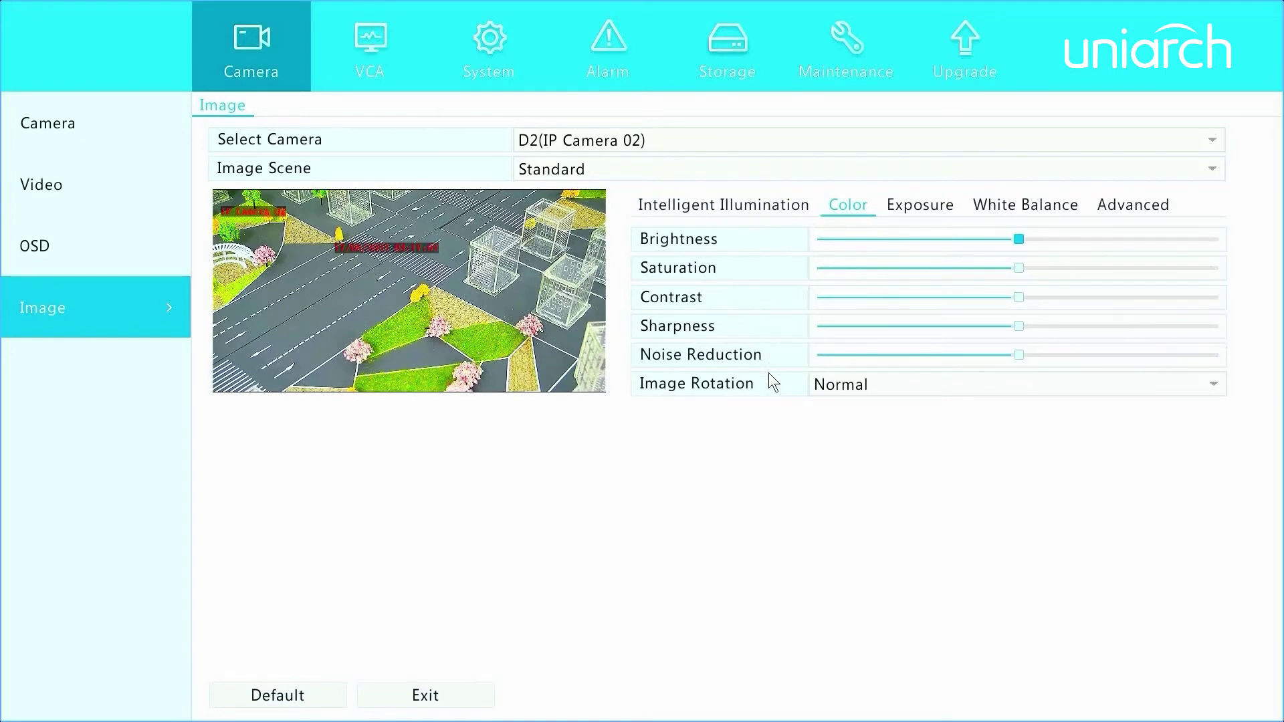
Try the Custom exposure mode and look at the compensation and day/night mode options
{"action": "left_click", "coordinate": [905, 210]}
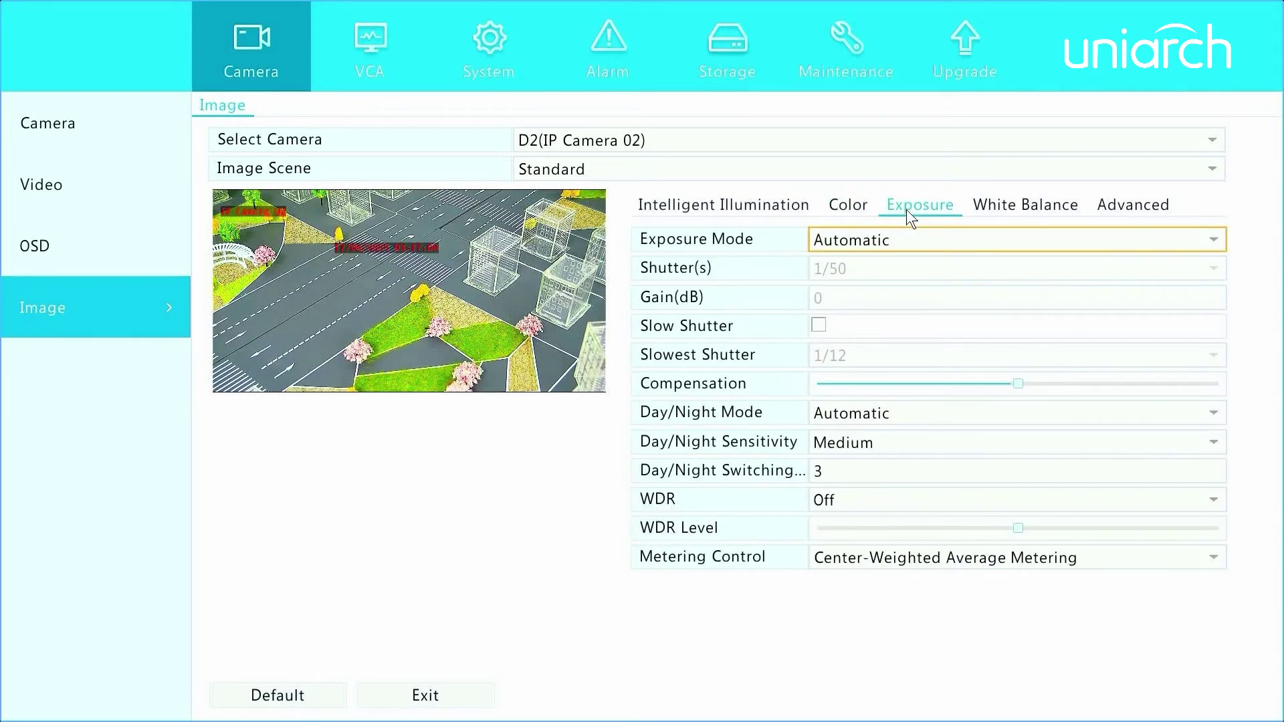
{"action": "left_click", "coordinate": [1201, 239]}
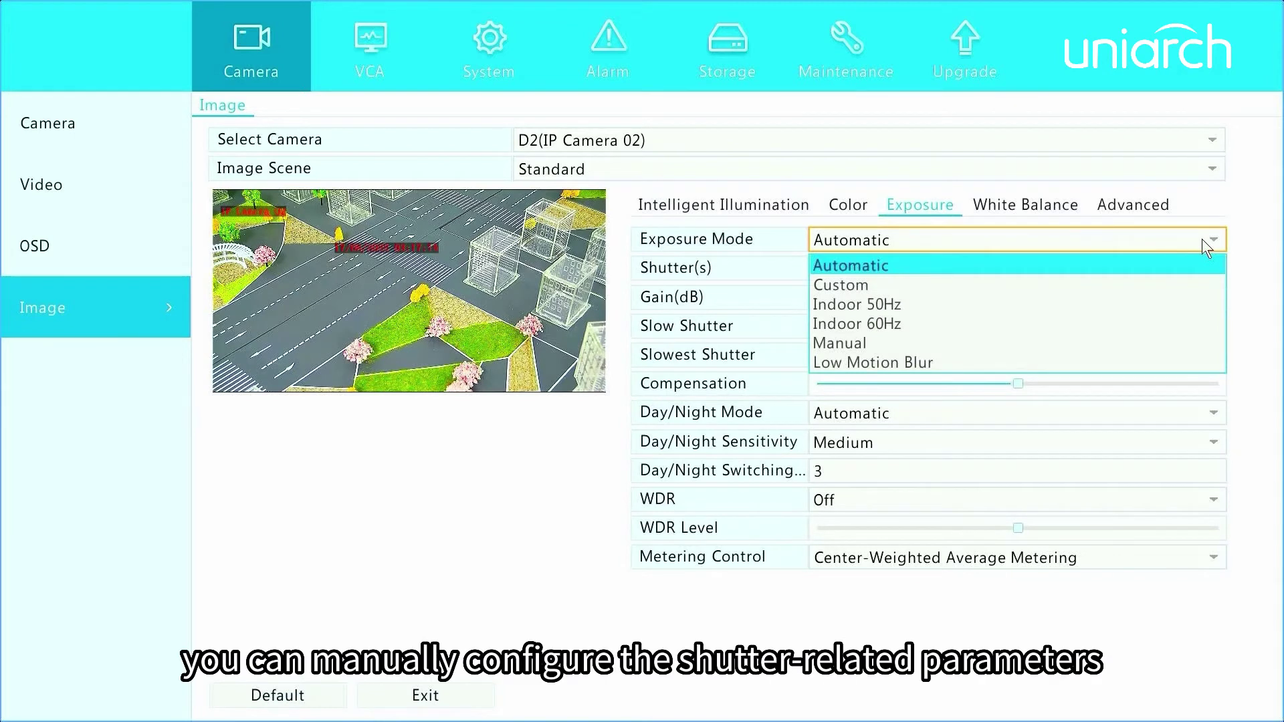
{"action": "left_click", "coordinate": [1135, 286]}
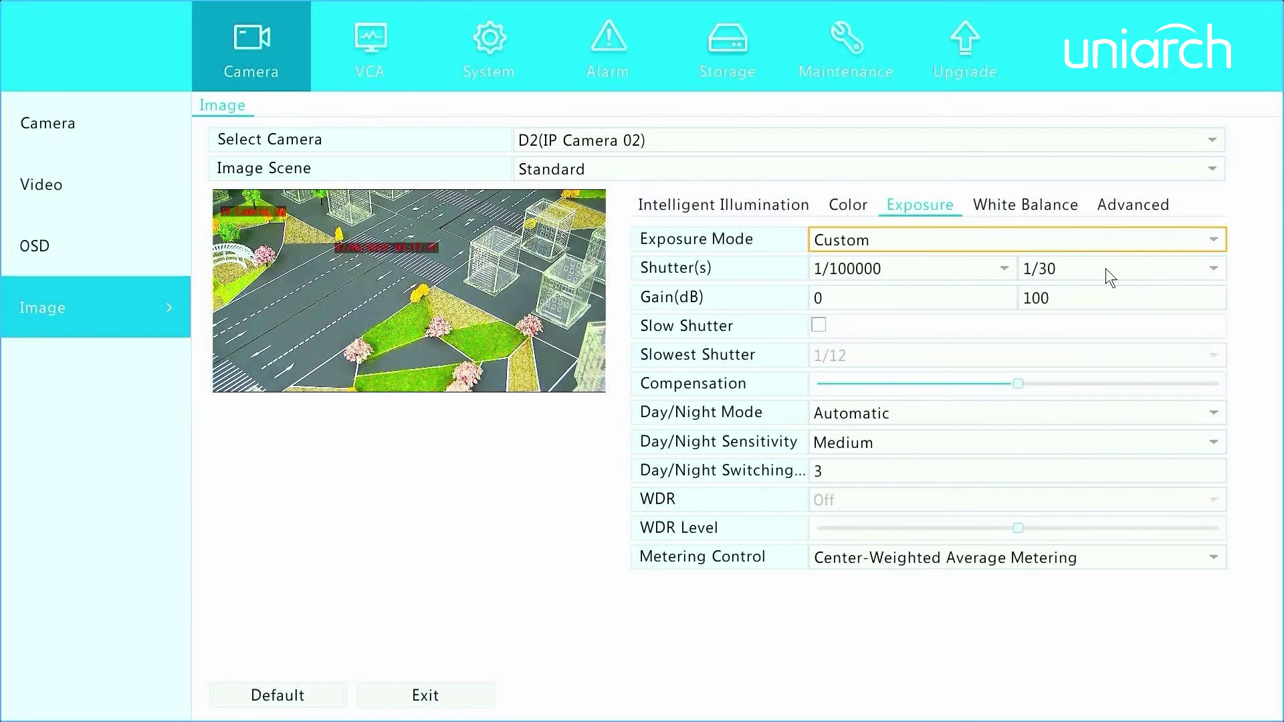
{"action": "mouse_move", "coordinate": [1039, 389]}
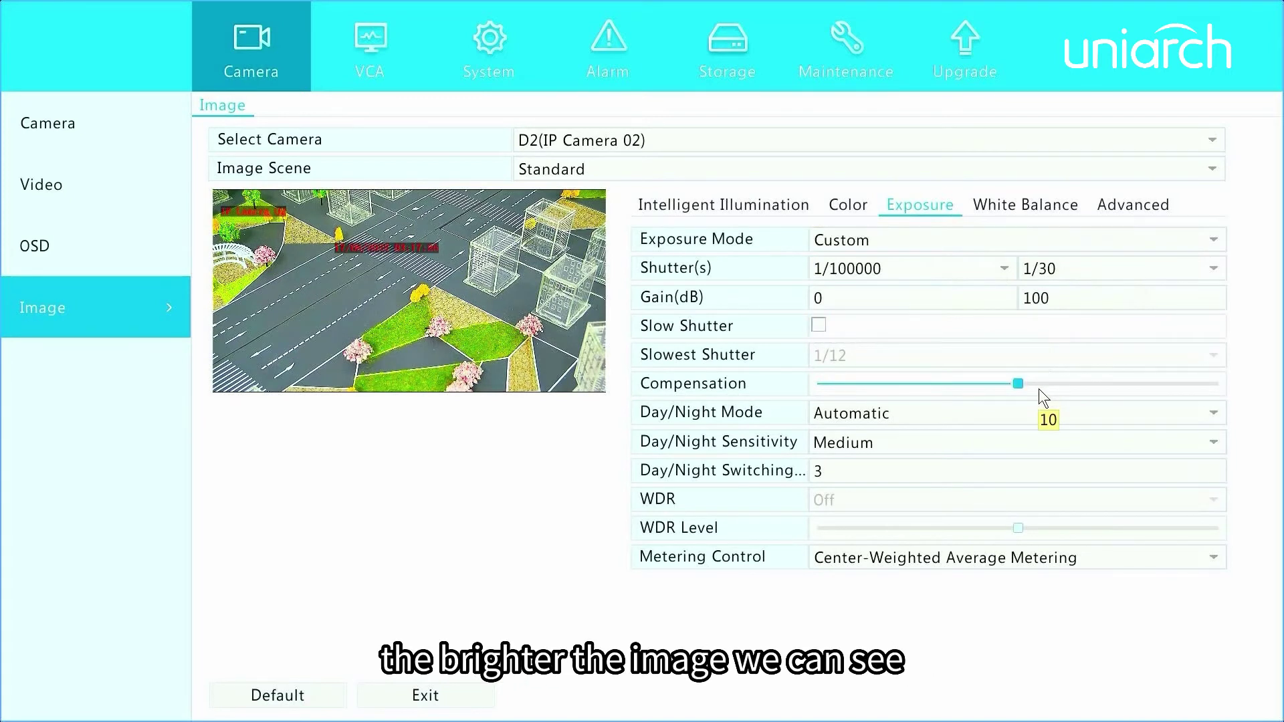
{"action": "left_click", "coordinate": [1210, 415]}
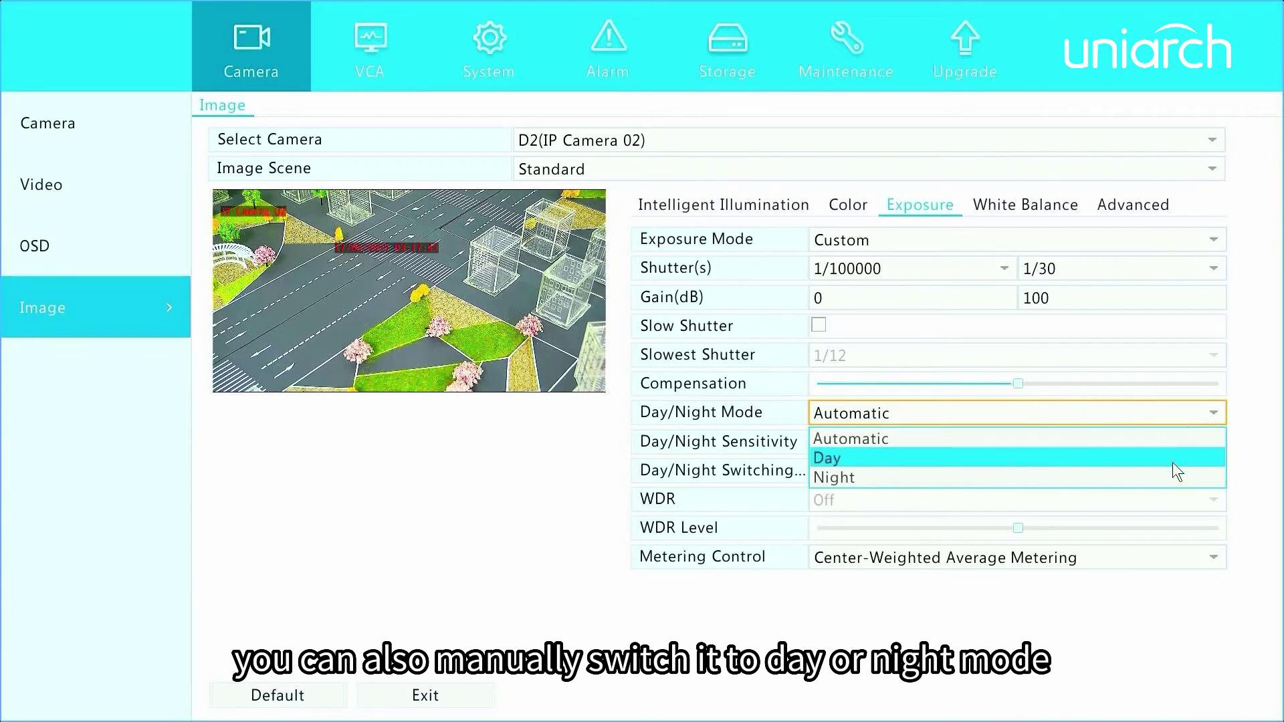
{"action": "left_click", "coordinate": [1253, 450]}
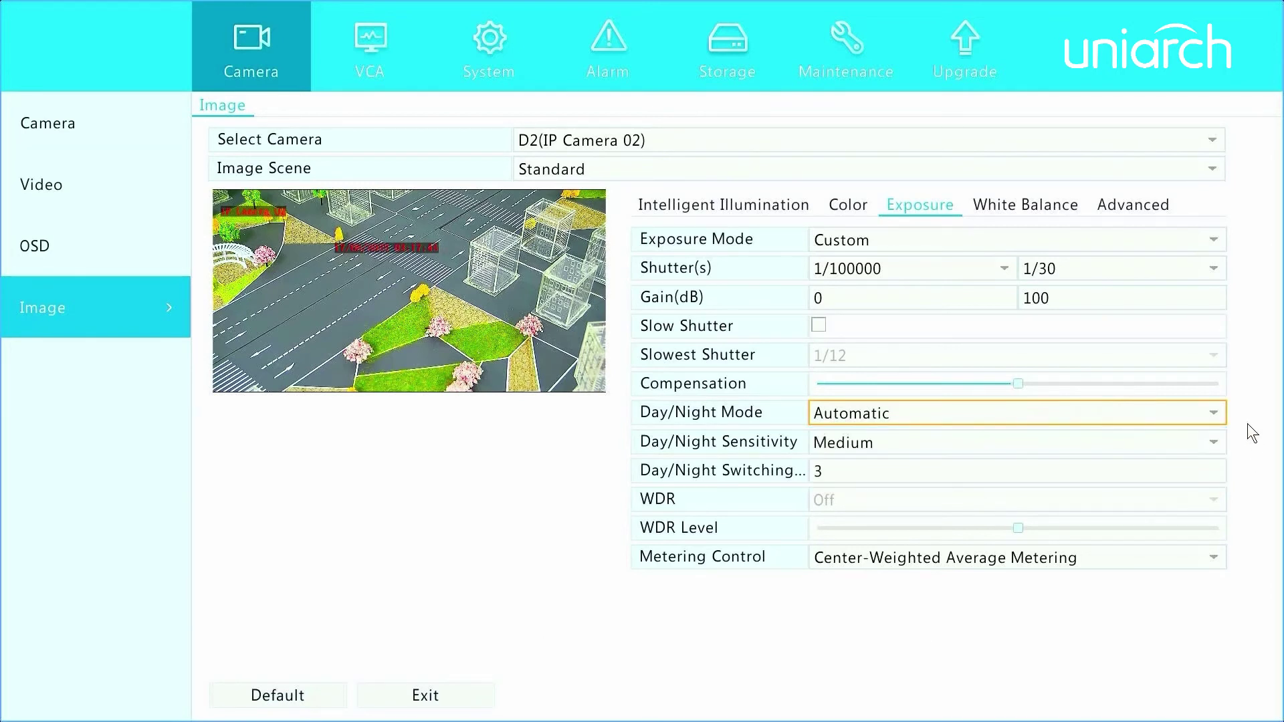
Set the exposure mode to Automatic and turn on WDR
{"action": "left_click", "coordinate": [1213, 239]}
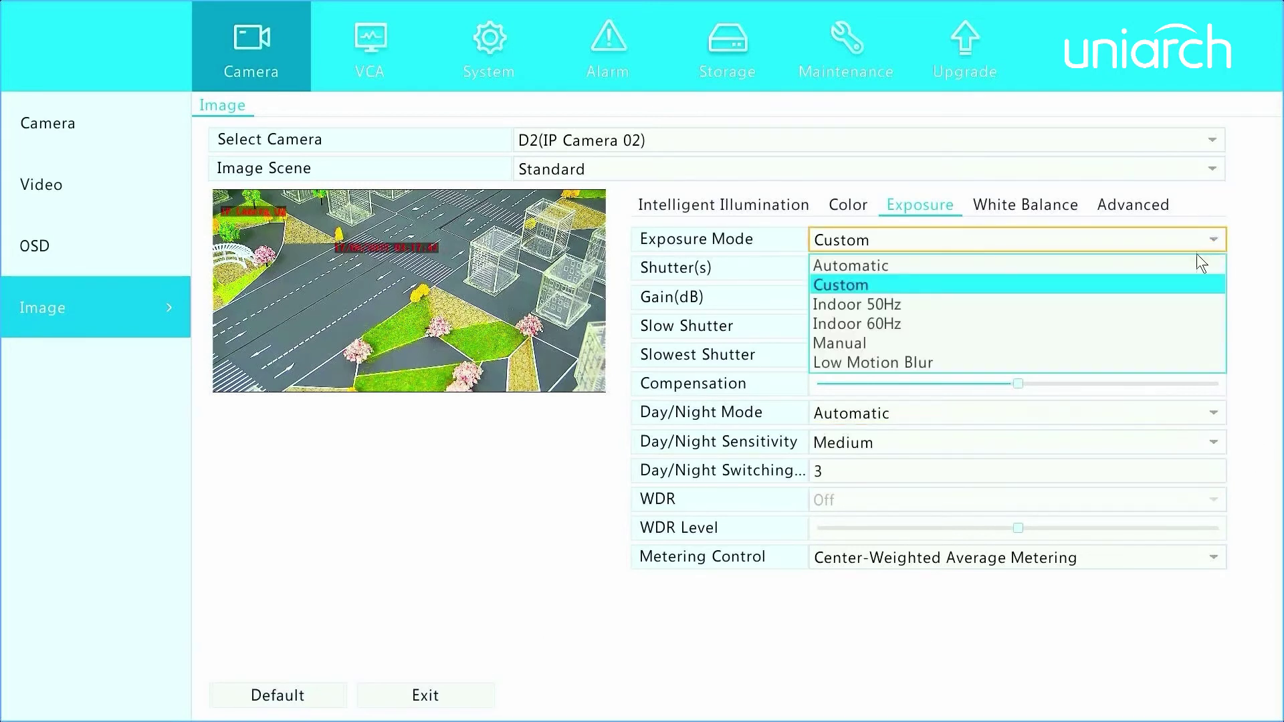
{"action": "left_click", "coordinate": [1194, 263]}
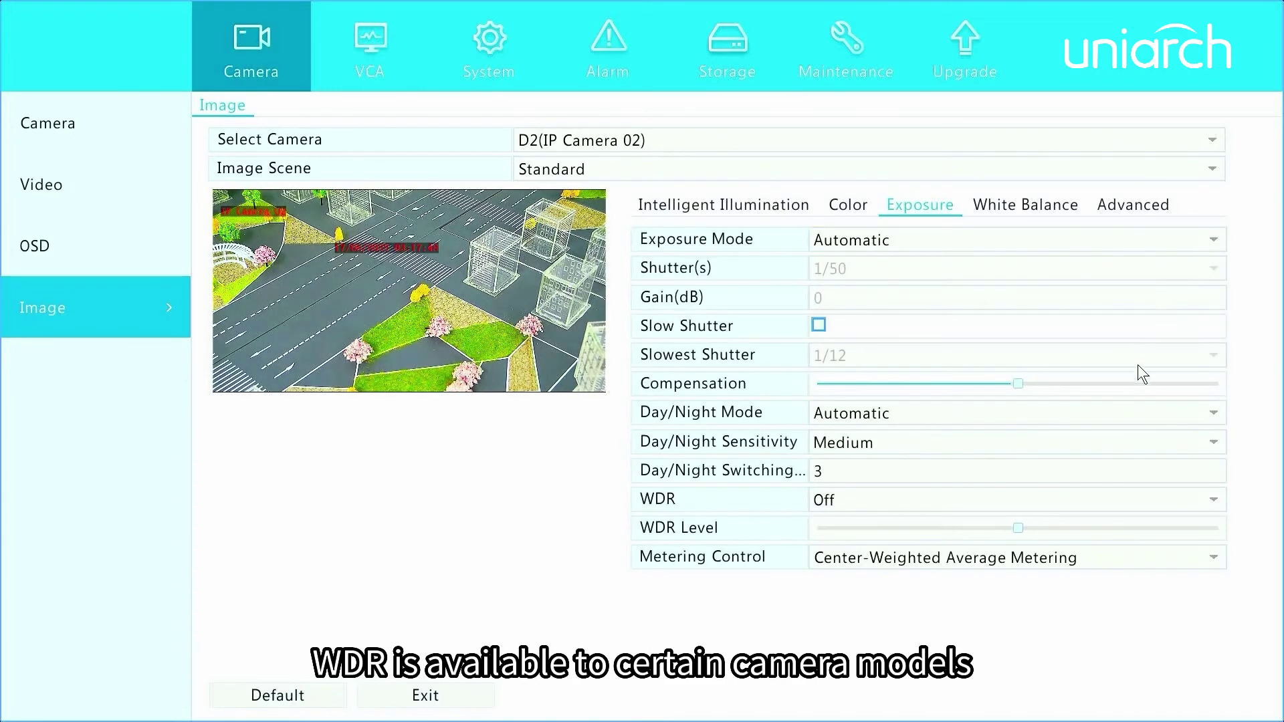
{"action": "left_click", "coordinate": [1215, 508]}
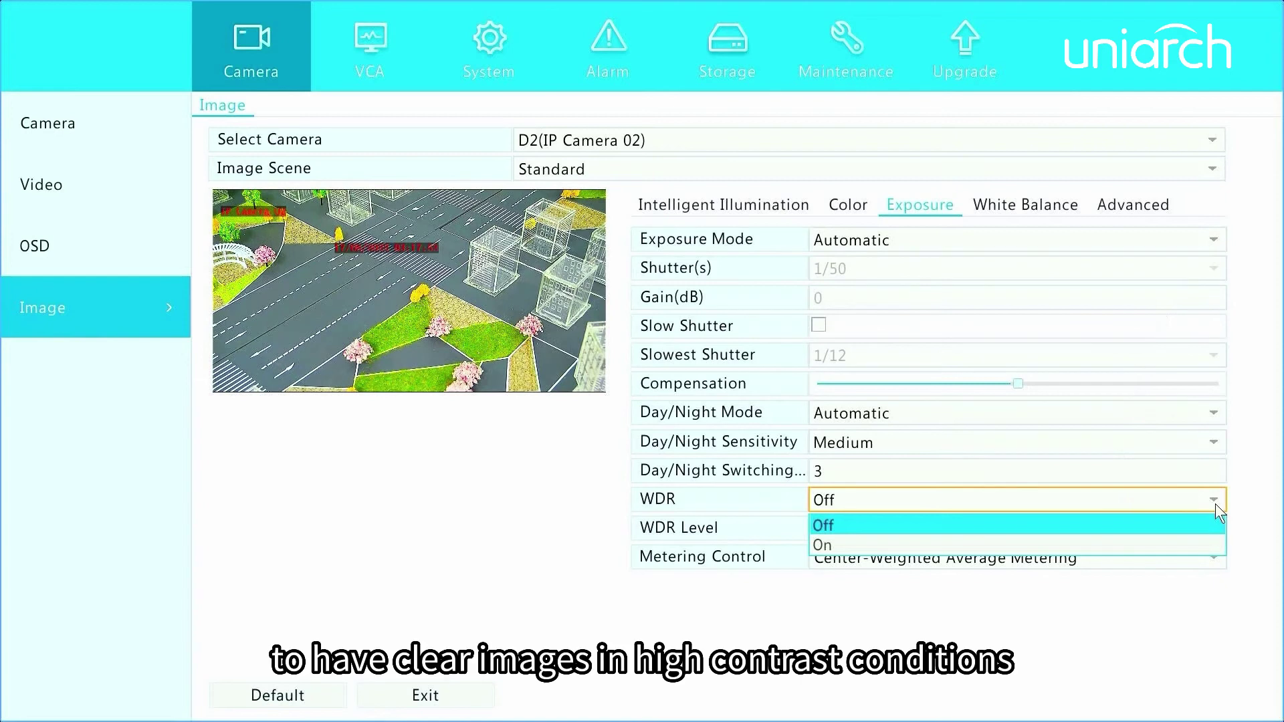
{"action": "left_click", "coordinate": [1211, 543]}
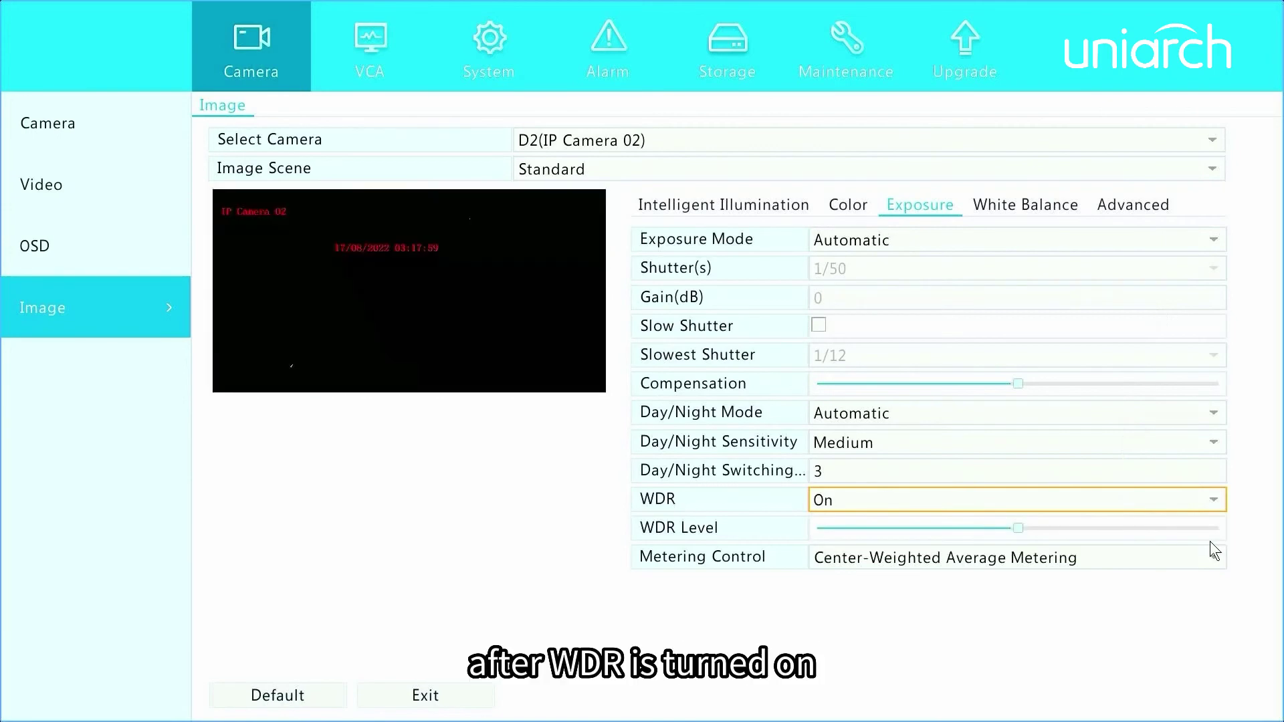
{"action": "mouse_move", "coordinate": [1187, 537]}
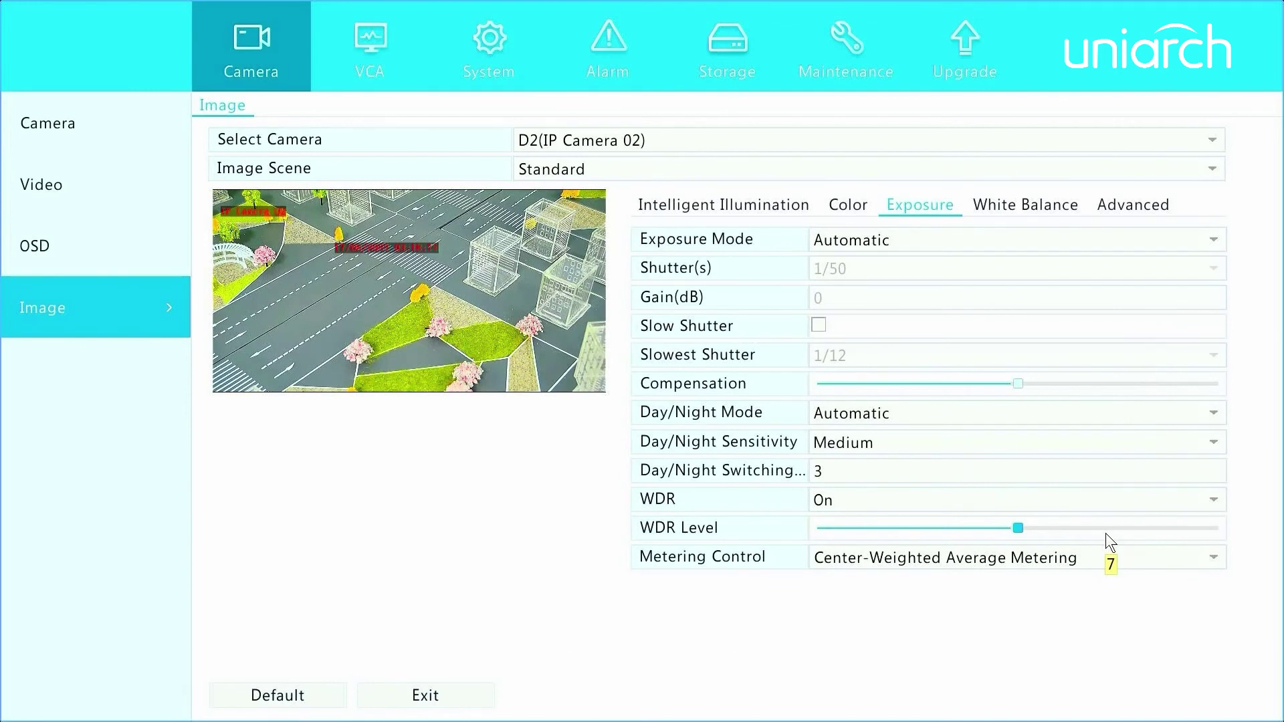
Set the camera's white balance mode to Finetune
{"action": "left_click", "coordinate": [1055, 199]}
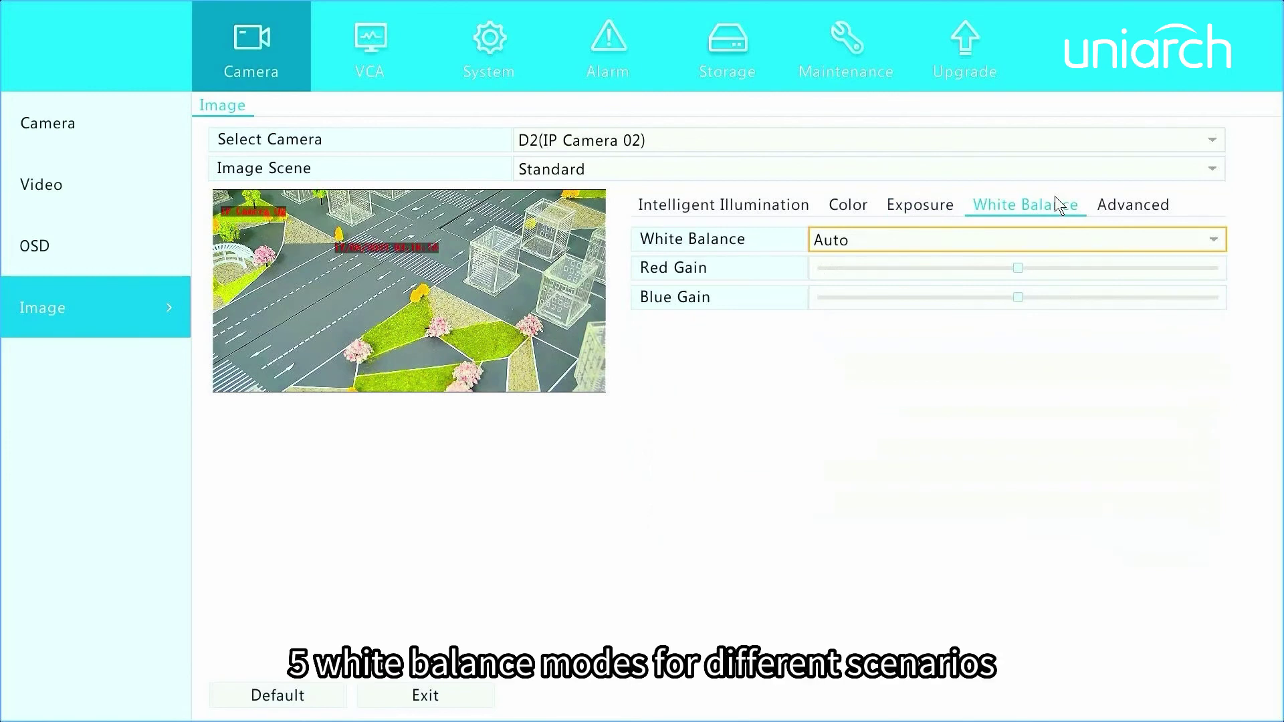
{"action": "left_click", "coordinate": [1209, 248]}
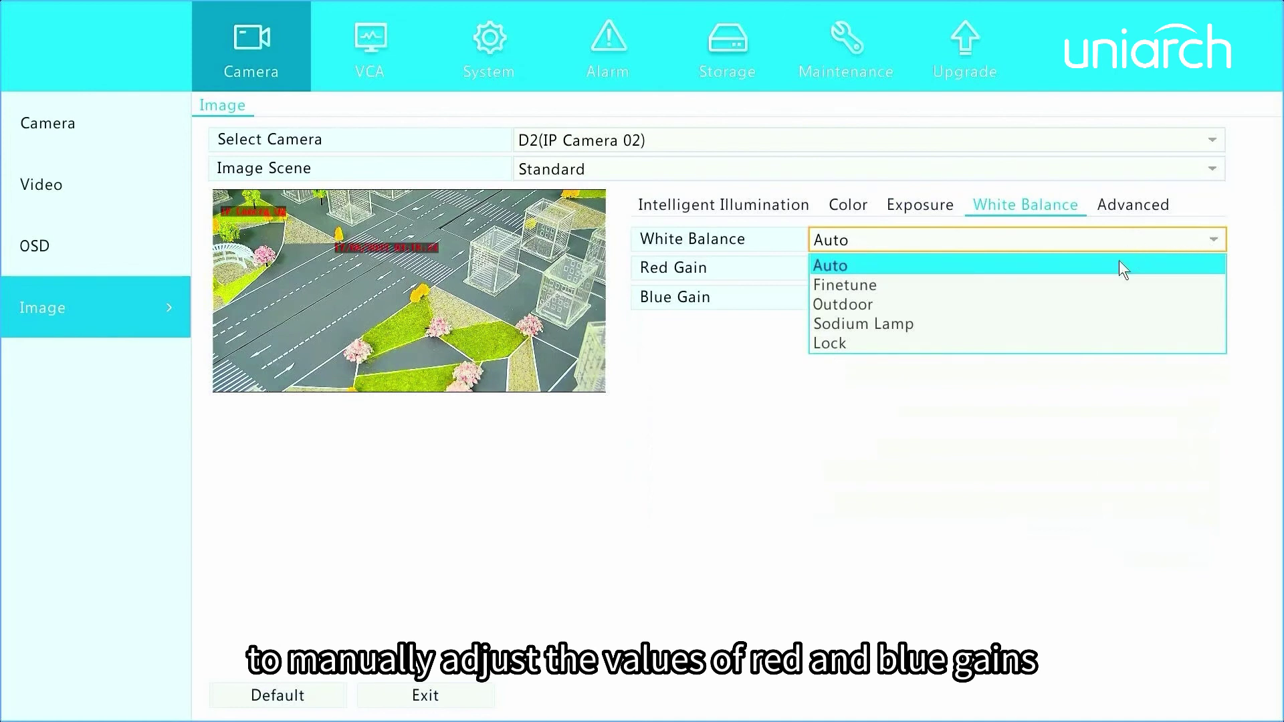
{"action": "left_click", "coordinate": [1114, 286]}
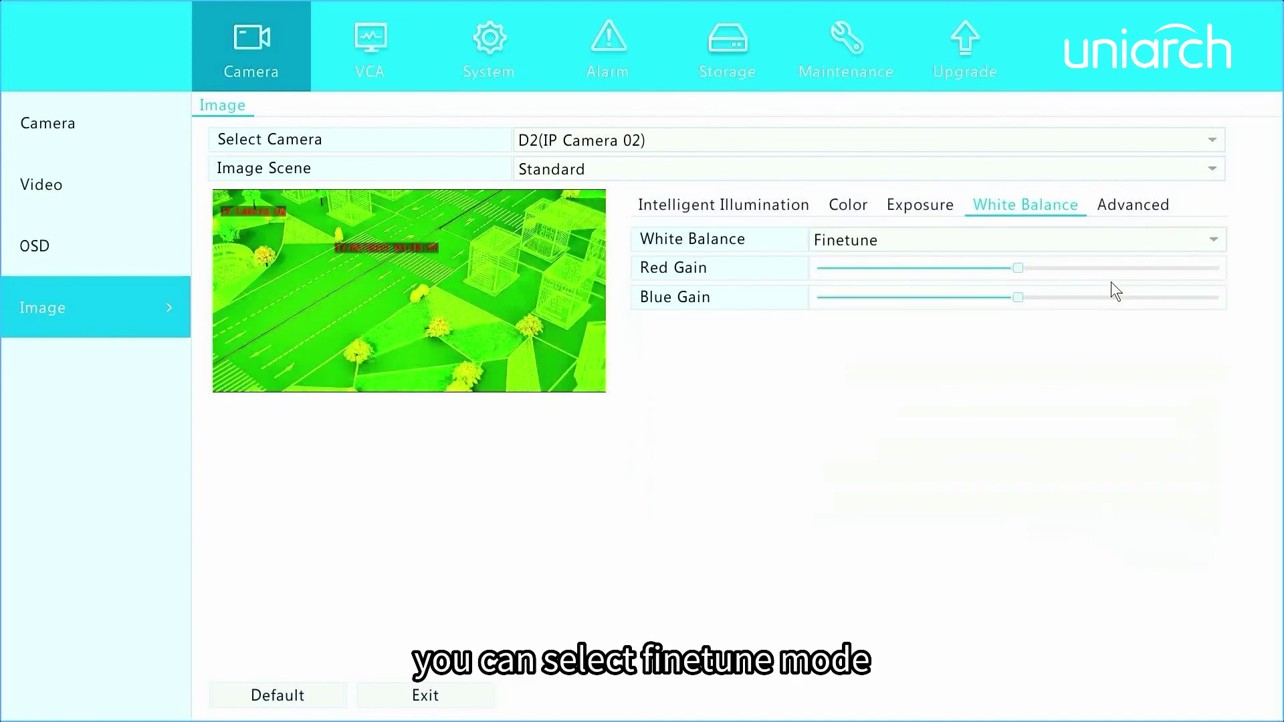
Open the advanced image settings containing the Defog options
{"action": "left_click", "coordinate": [1124, 199]}
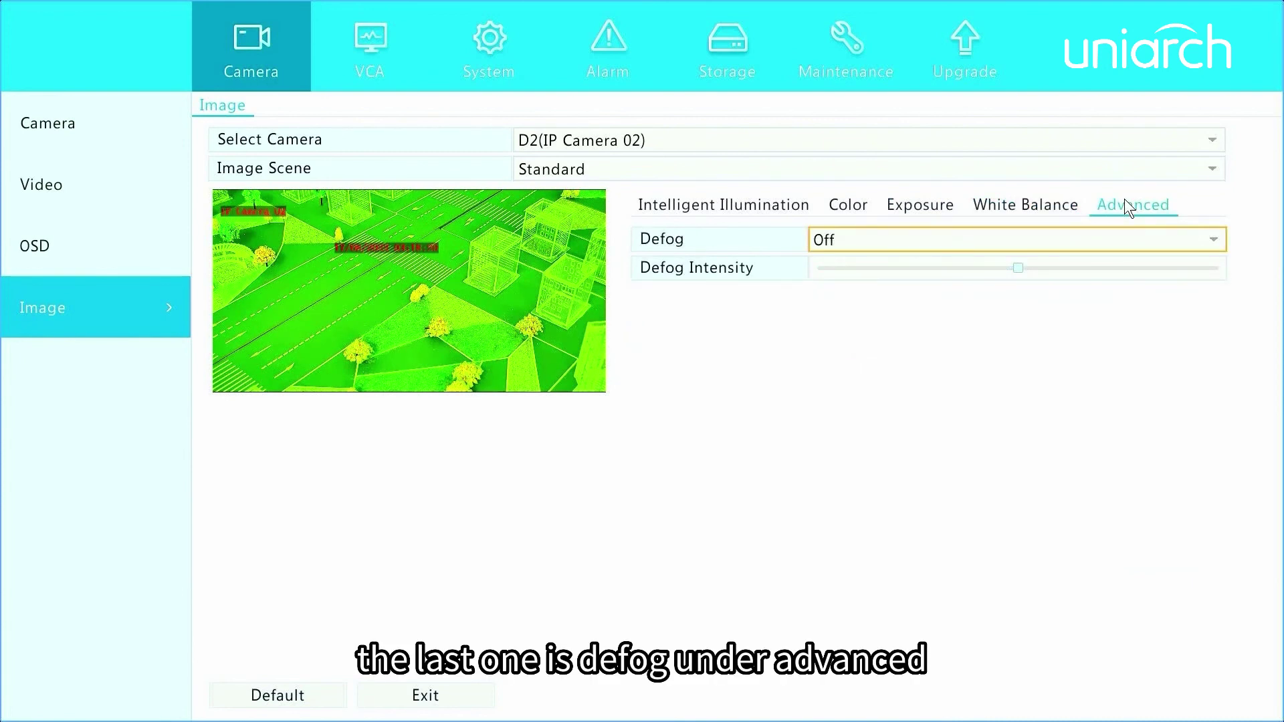